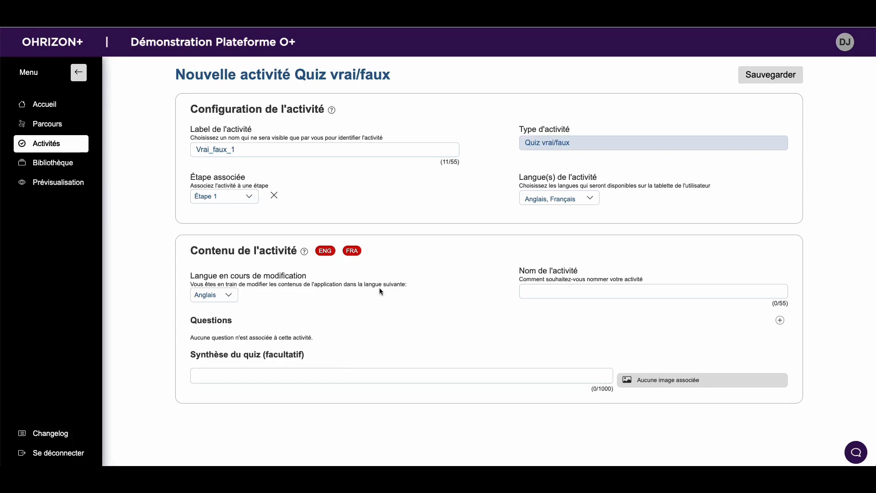
click(226, 295)
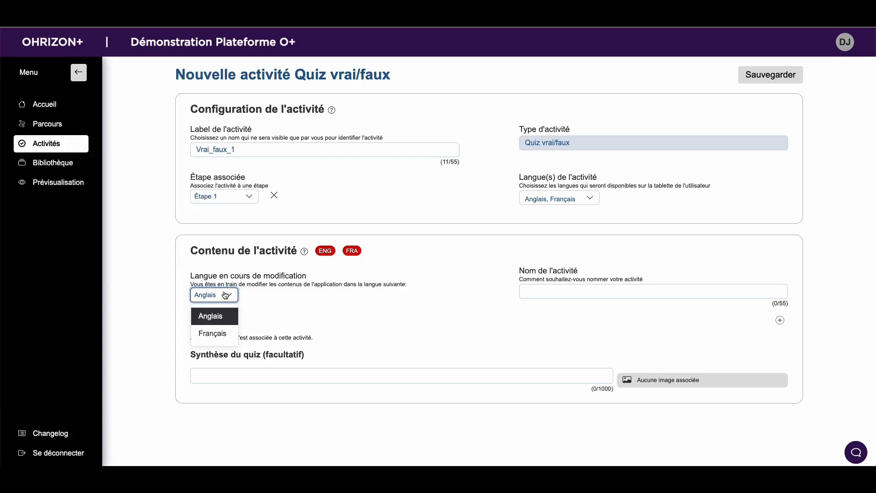
click(553, 290)
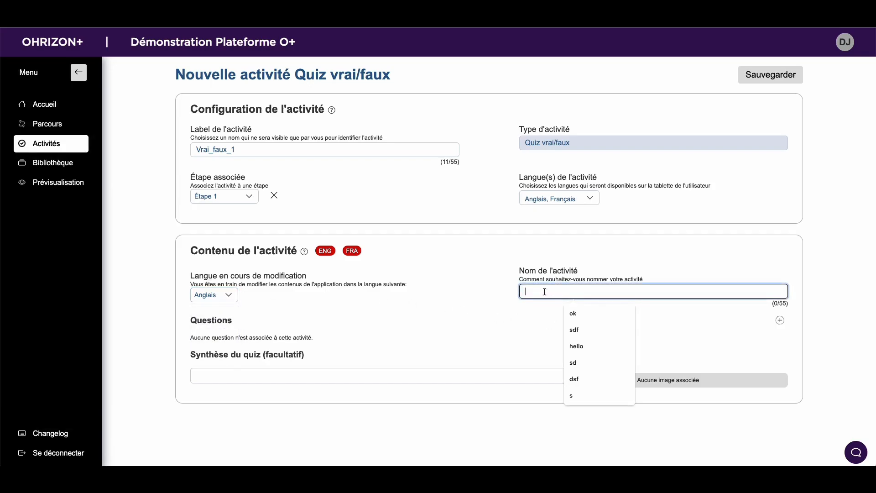
click(506, 311)
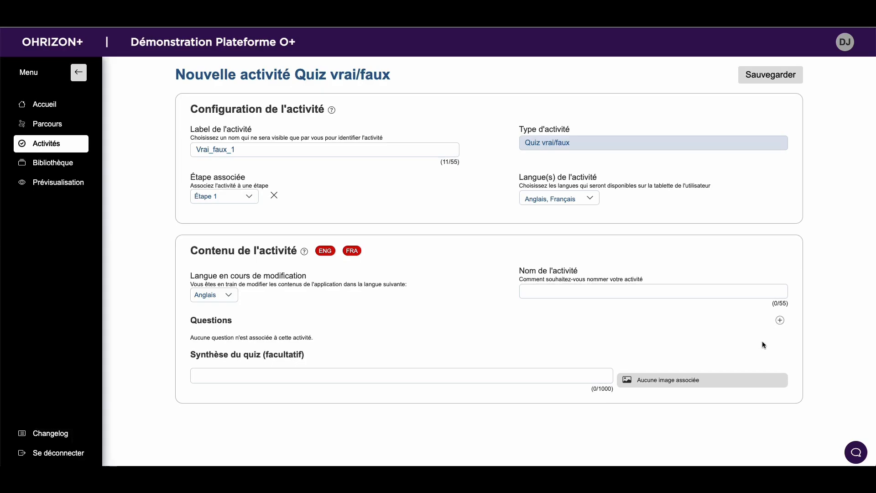
- Add two questions to the true/false quiz
click(780, 320)
scroll(724, 358, down, 2)
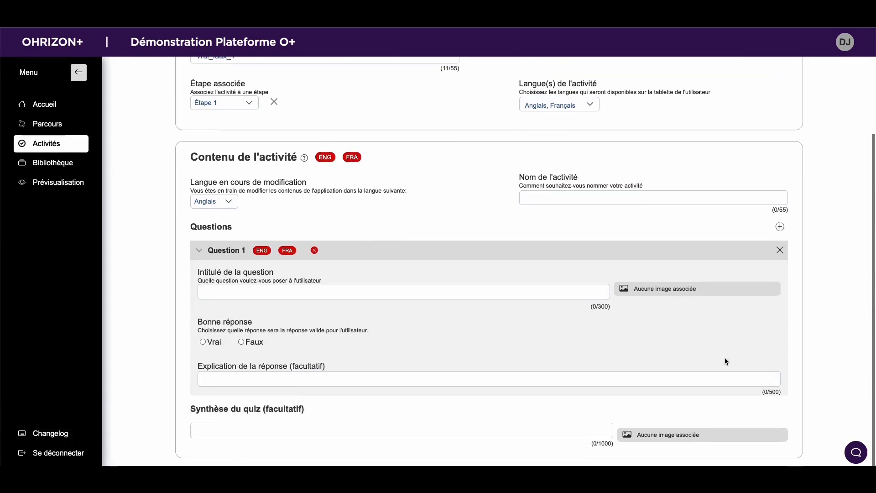
click(781, 230)
scroll(690, 290, down, 2)
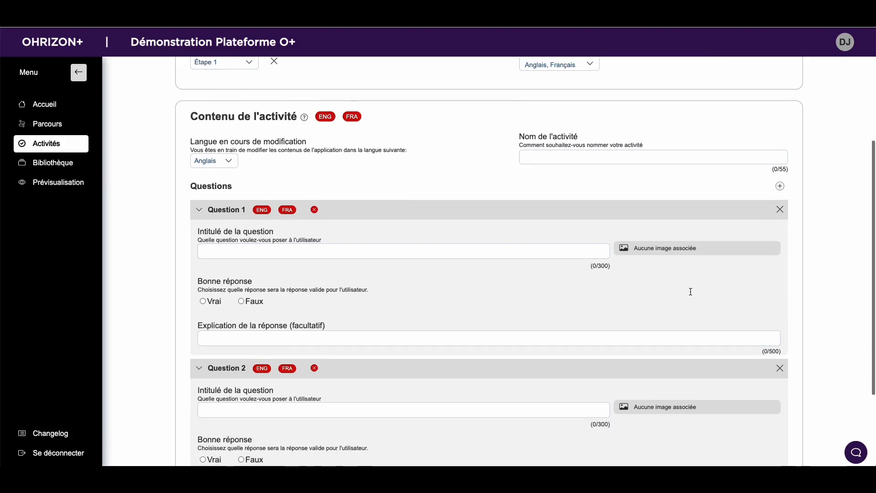
scroll(689, 292, down, 1)
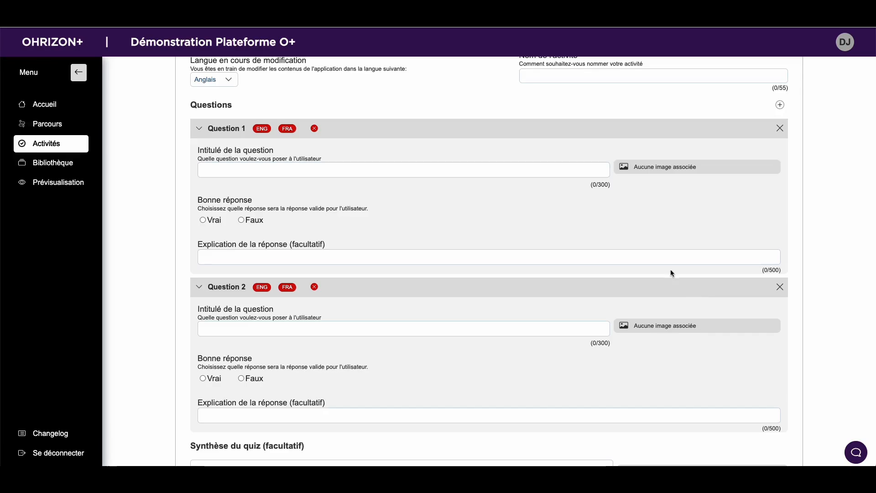
- Collapse the question sections of the quiz and expand them again
click(199, 131)
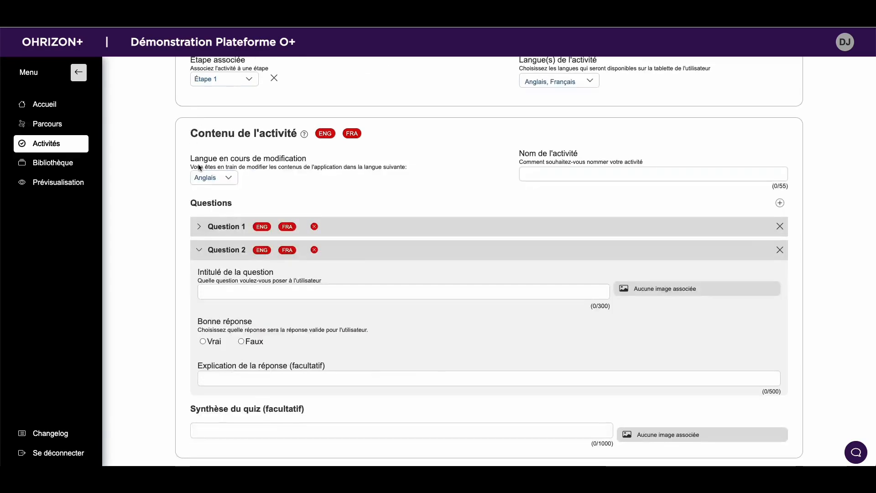
click(199, 250)
click(198, 367)
click(199, 343)
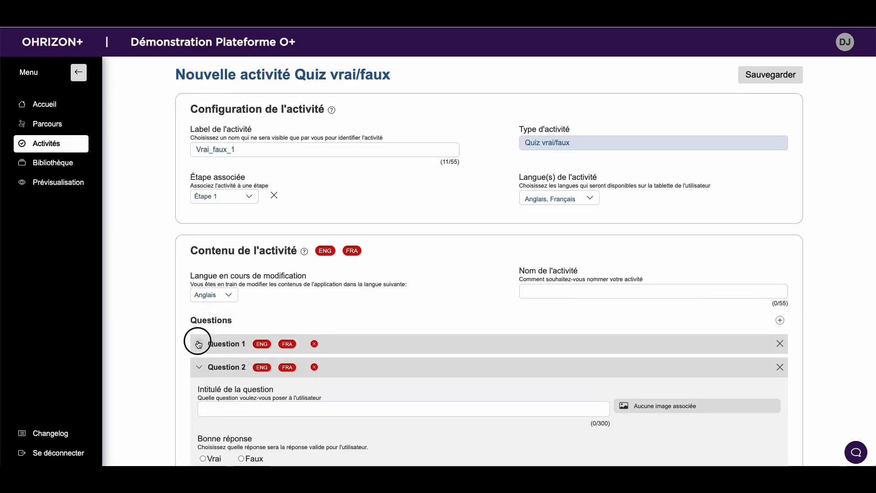
scroll(199, 344, down, 4)
click(198, 344)
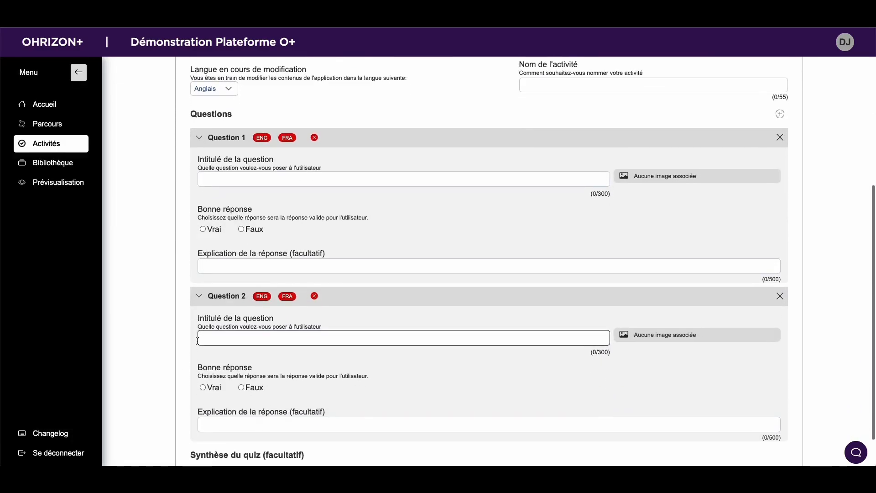
- Examine the language and answer status indicators of Question 1
scroll(198, 344, down, 1)
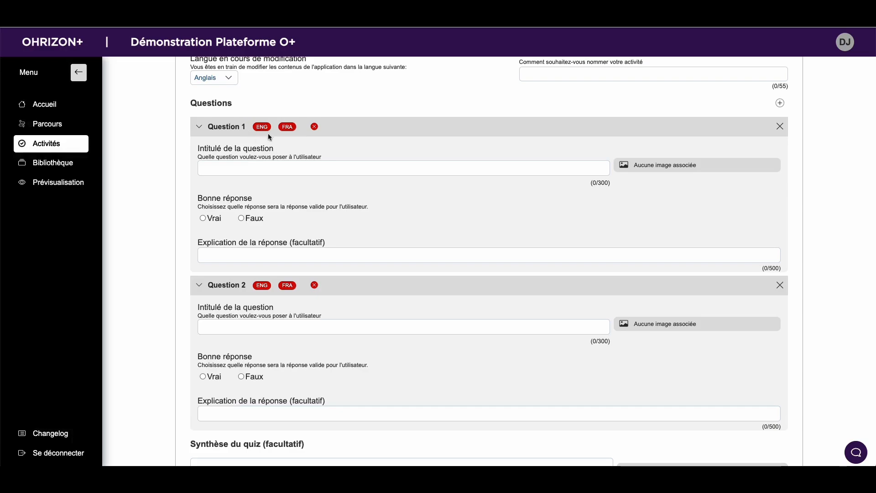
mouse_move(286, 126)
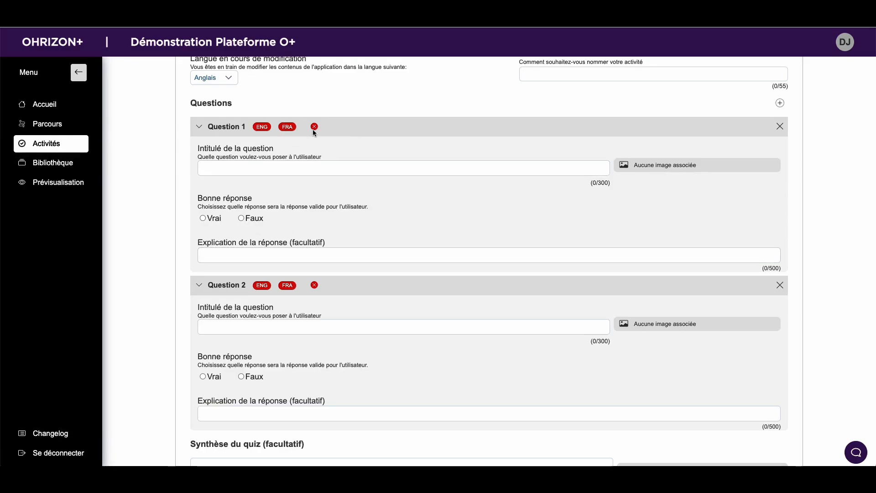
mouse_move(313, 130)
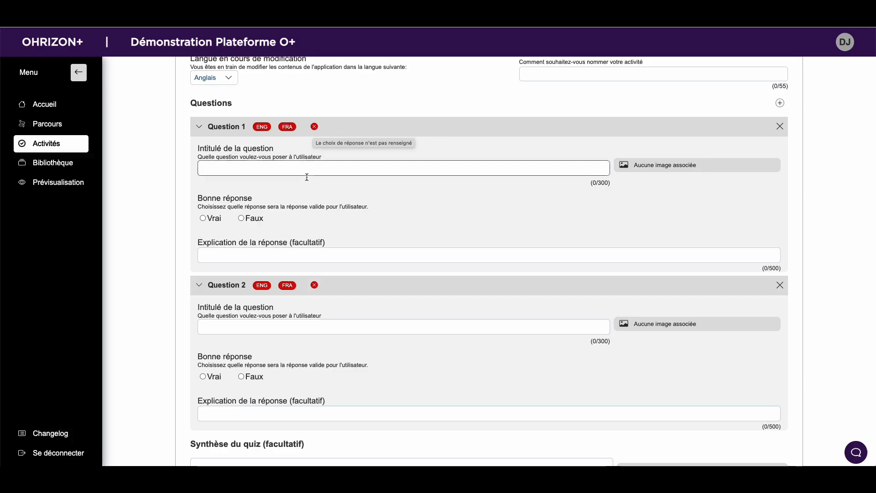
scroll(306, 186, down, 1)
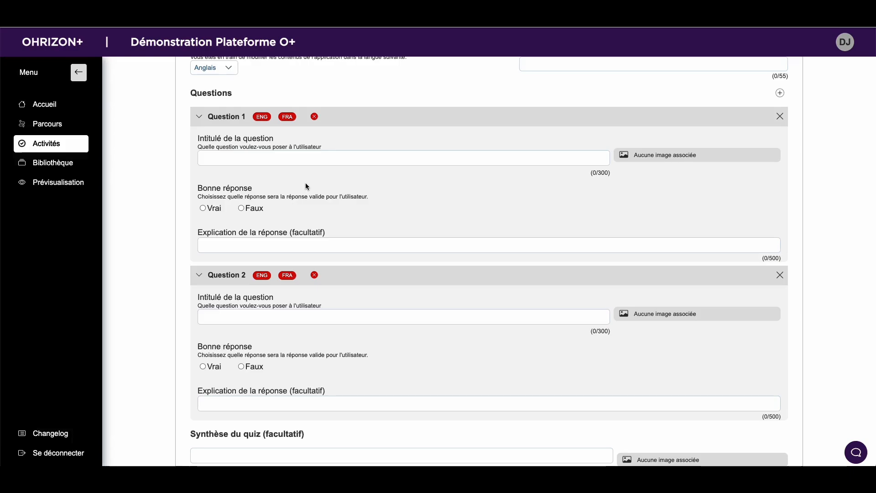
click(287, 159)
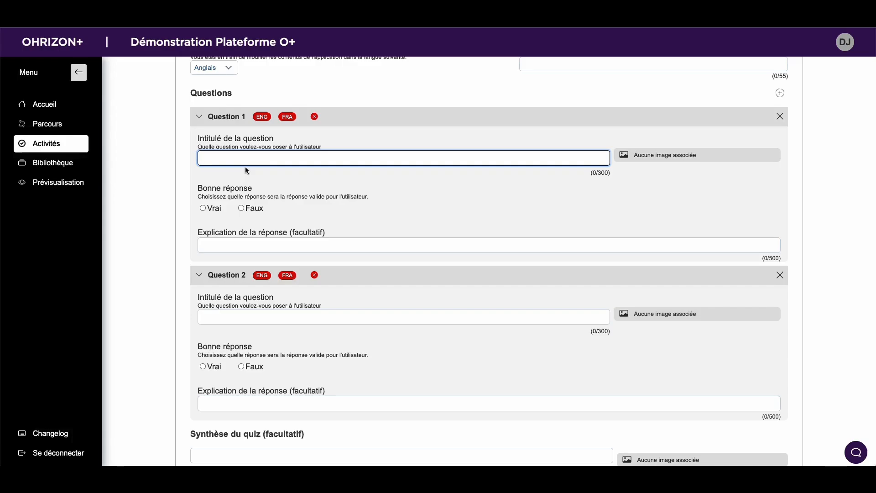
text(Le ciel est)
key(ctrl+a)
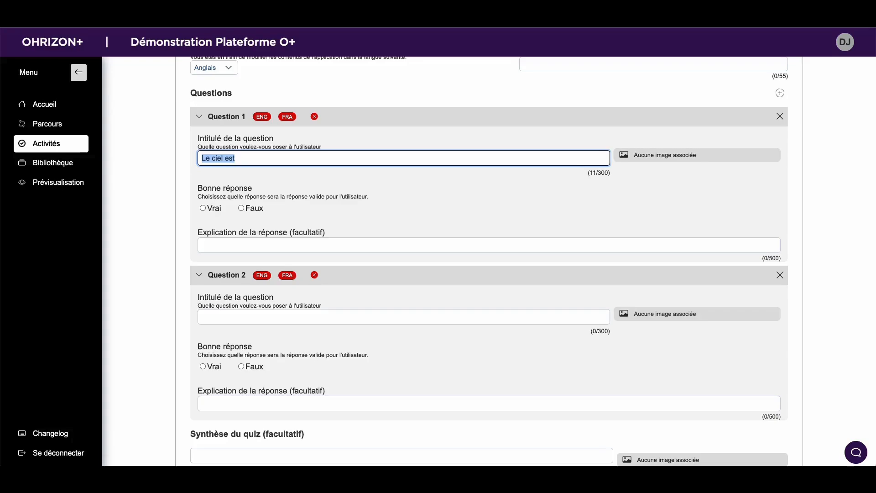
key(BackSpace)
- In the Français content, title Question 1 "Le ciel est-il bleu ?" and set its correct answer to Vrai
click(211, 67)
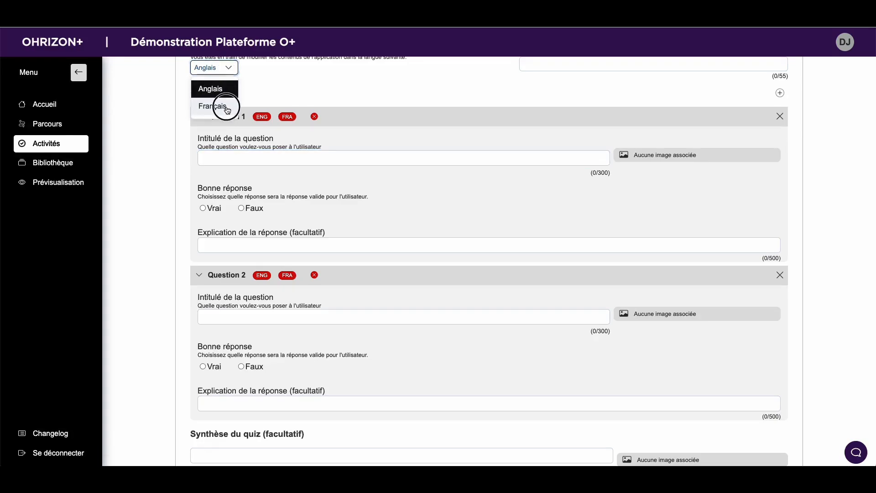
click(218, 106)
click(228, 160)
text(L)
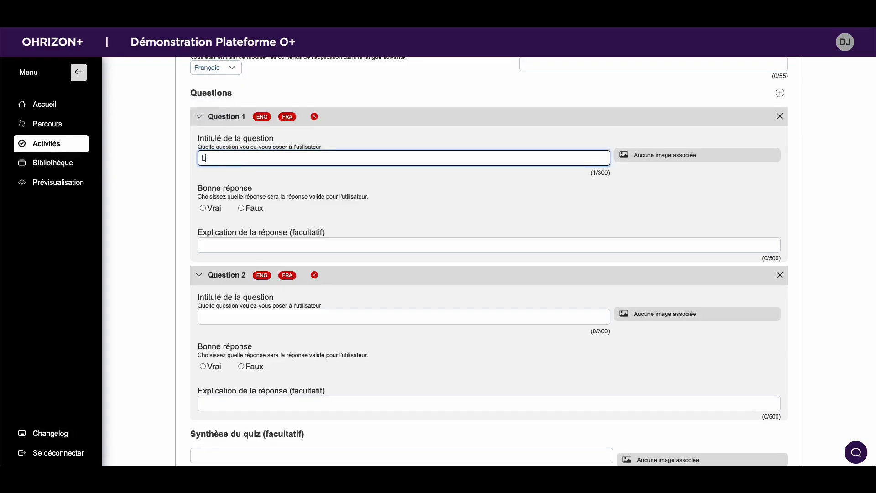
text(e ciel est-il bleu ?)
click(229, 191)
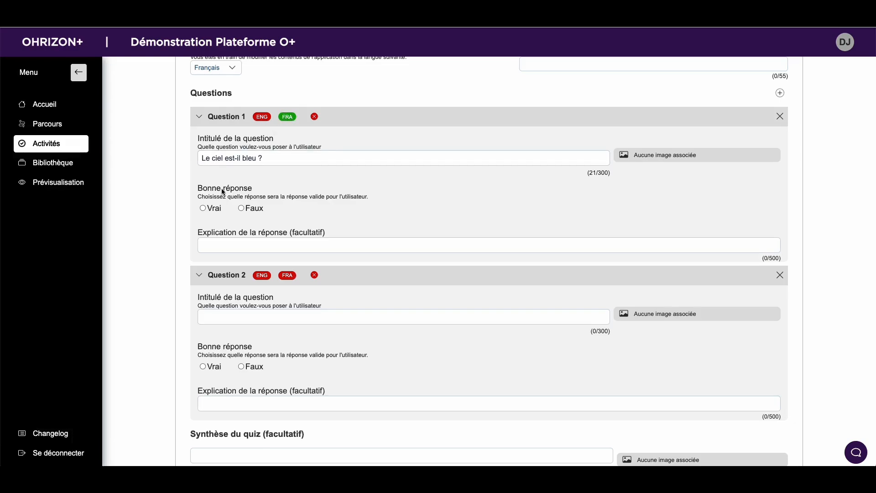
click(203, 208)
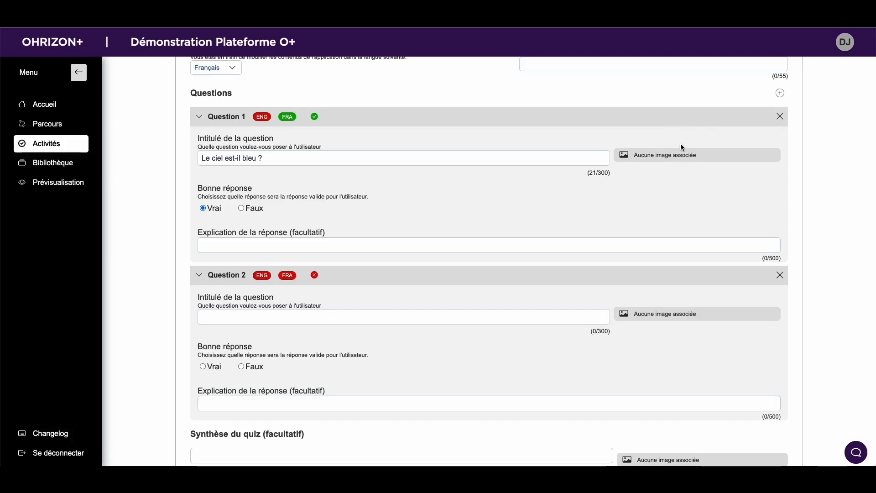
- Browse the images available for Question 1, previewing campagne.jpg, and leave without associating any
click(624, 155)
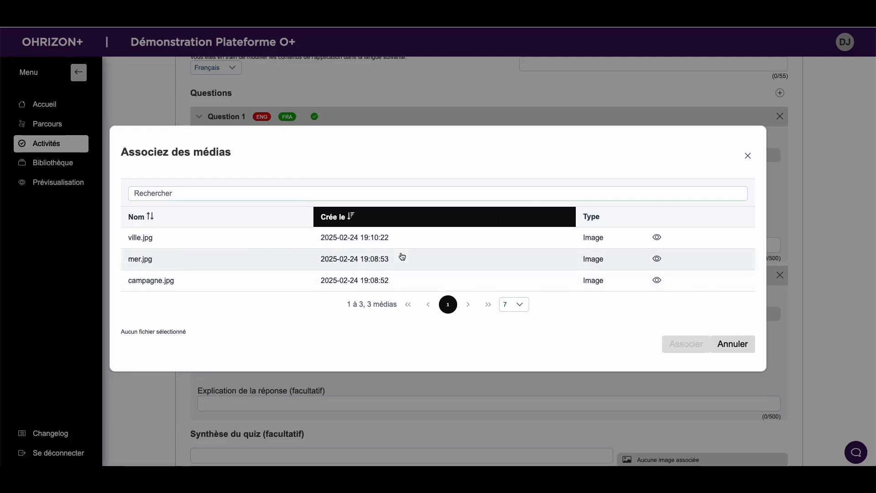
click(418, 238)
click(420, 265)
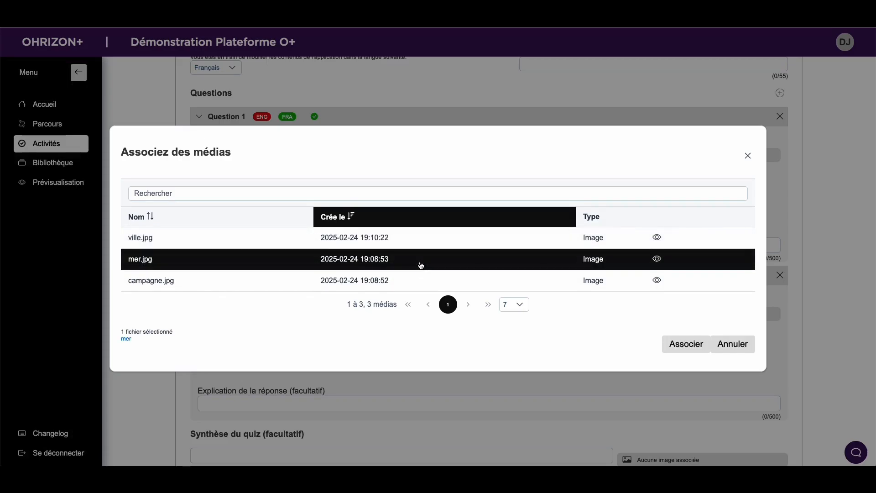
click(415, 285)
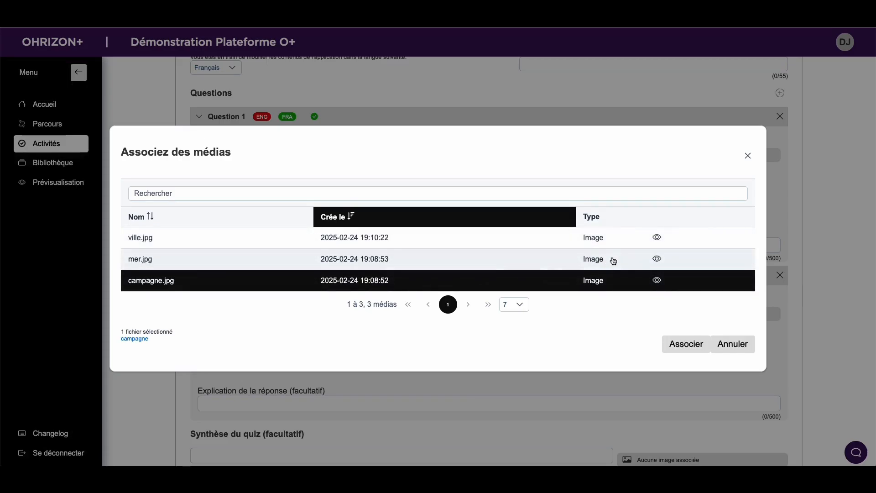
click(656, 280)
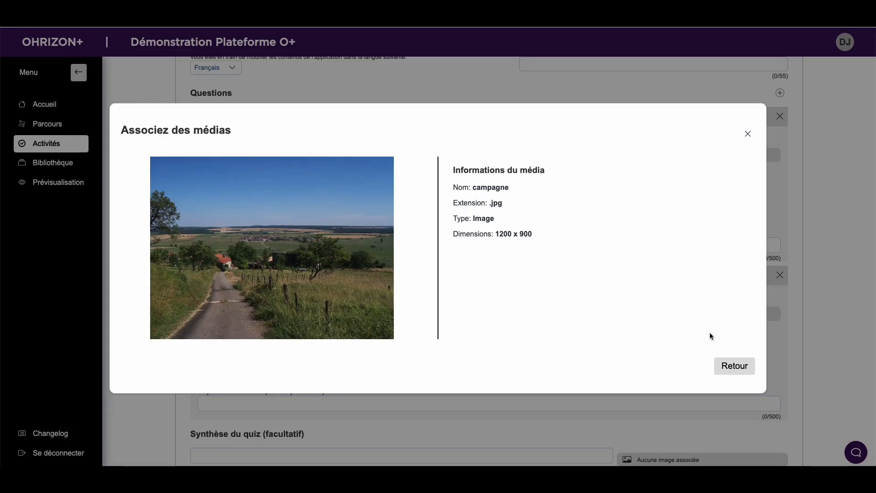
click(725, 366)
click(556, 267)
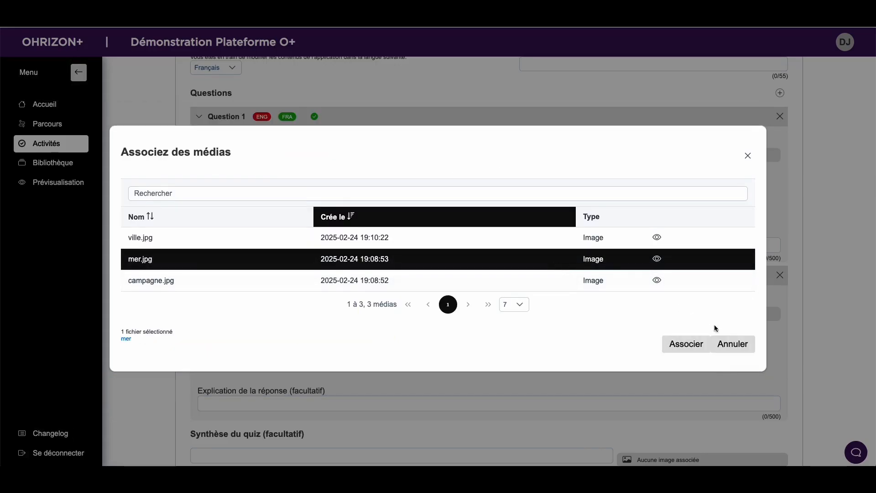
click(733, 343)
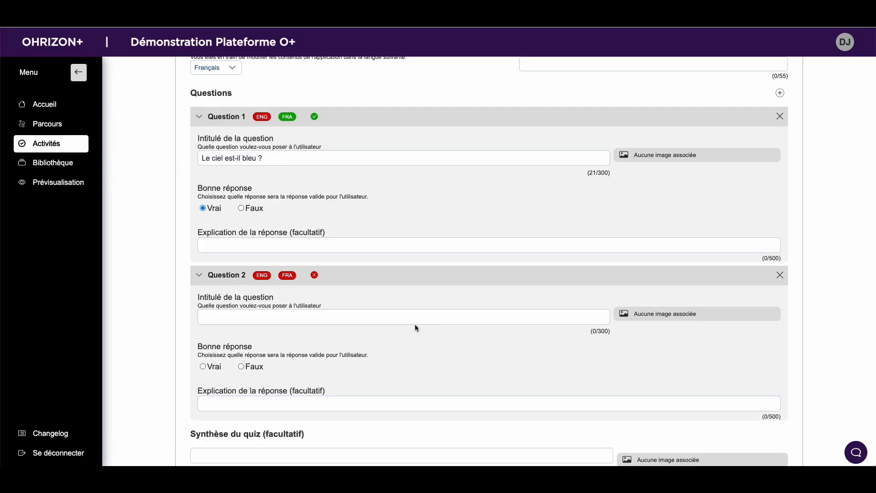
- Enter "Y'a t-il beaucoup d'habitants en campagne" as the title of Question 2
click(340, 245)
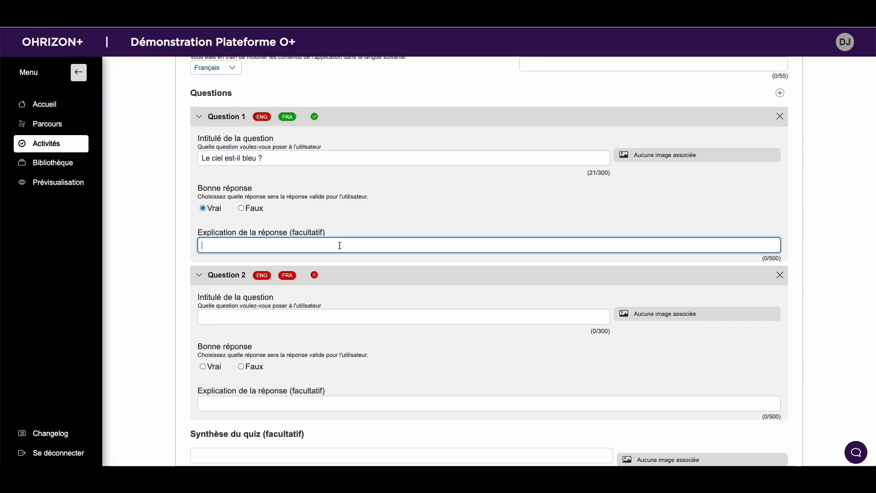
scroll(340, 246, down, 1)
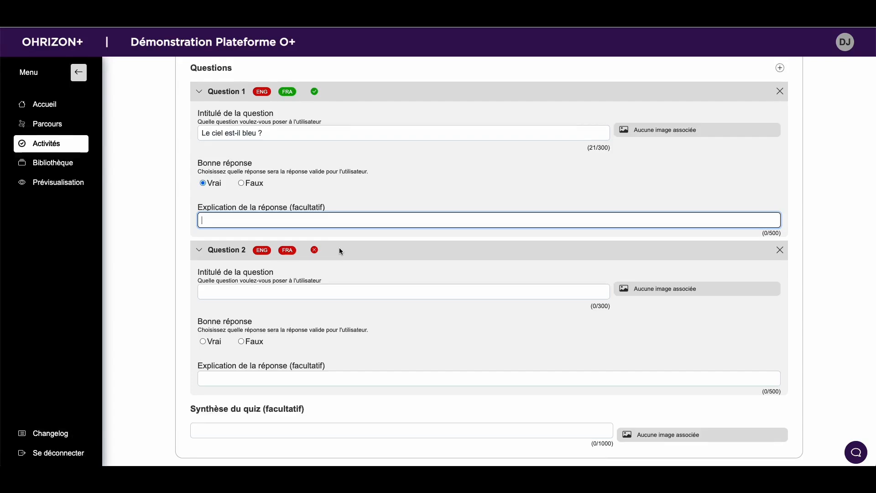
click(289, 295)
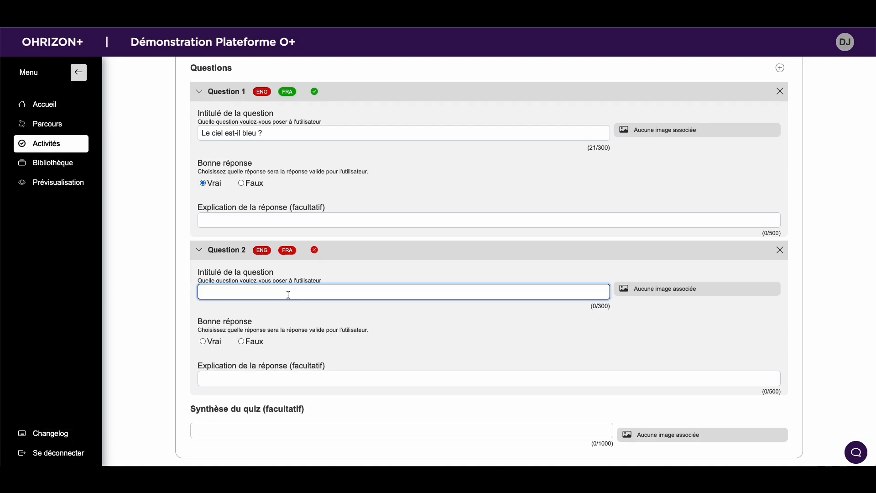
text(Y'a t-)
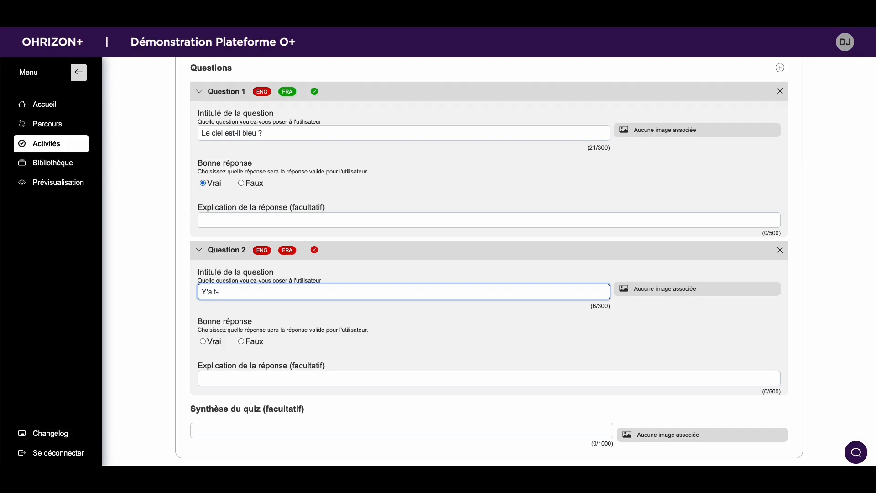
text(il beaucoup d'habitants en ca)
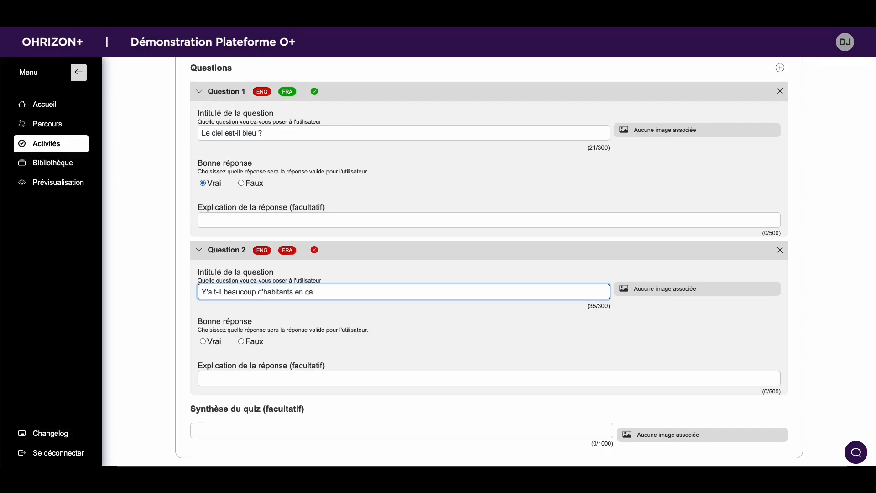
text(mpagne)
click(368, 316)
- Associate the image campagne.jpg with Question 2
click(623, 289)
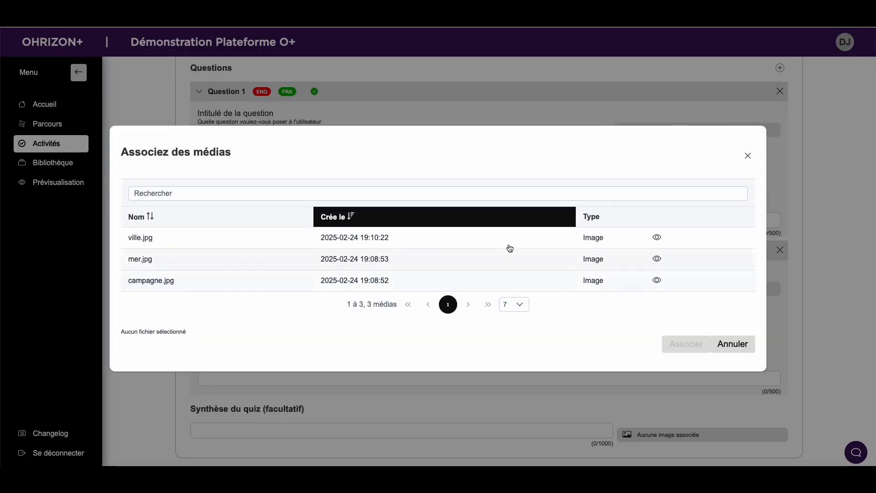
click(275, 286)
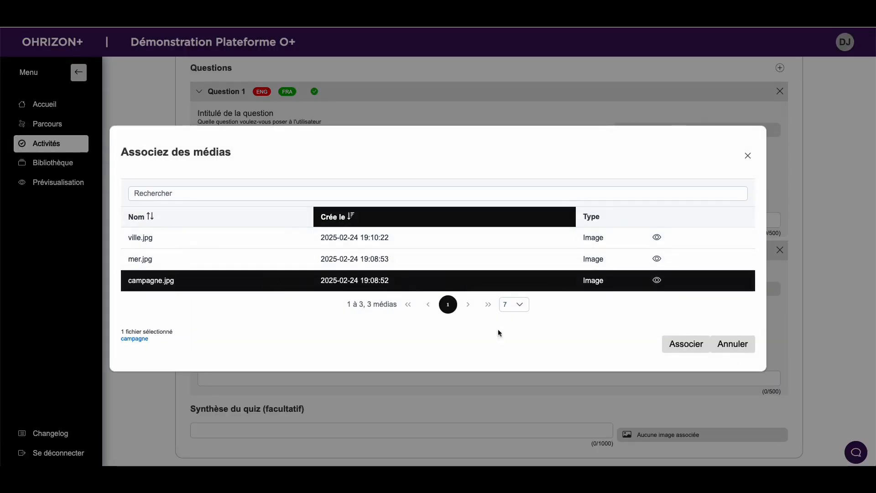
click(686, 347)
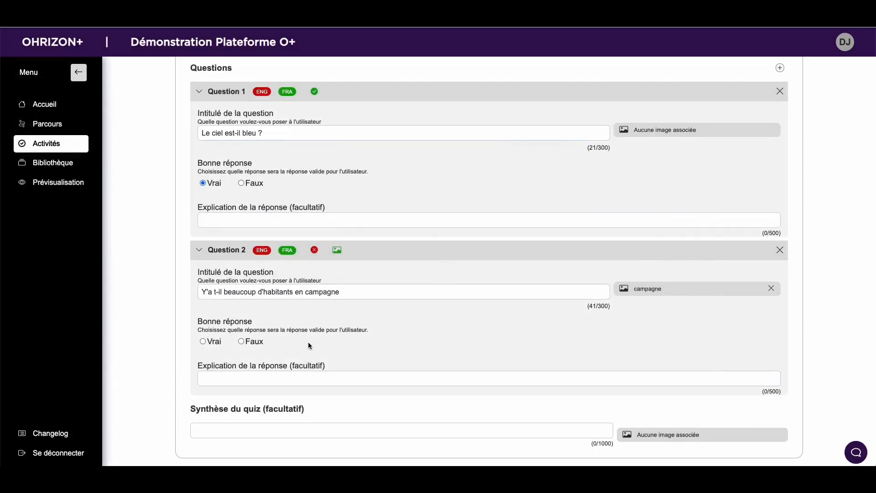
- Set Question 2's correct answer to Faux and enter "Il y a beaucoup plus d'habitants dans les villes." as its answer explanation
click(241, 341)
click(242, 384)
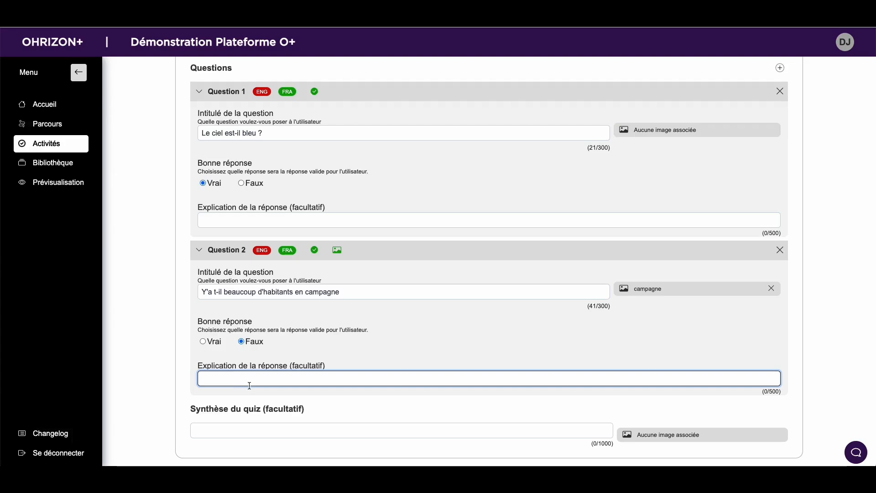
text(Il y a be)
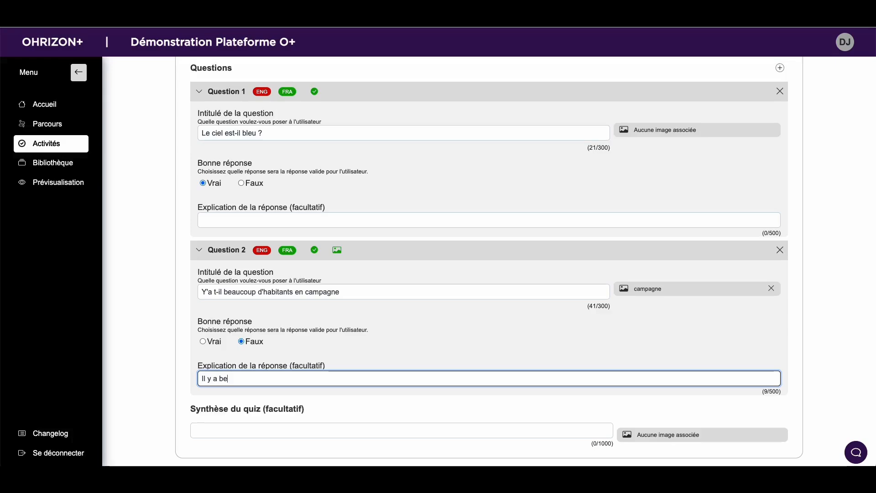
text(aucoup plus d'habitan)
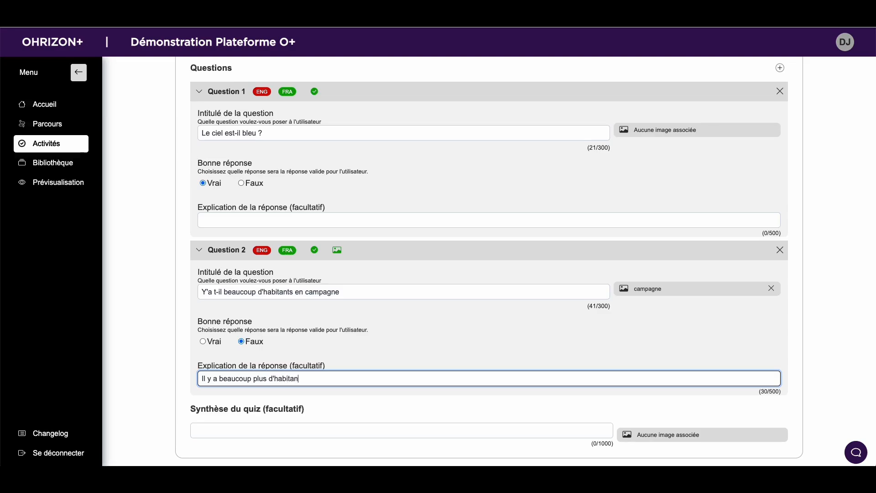
text(ts dans les villes.)
click(366, 350)
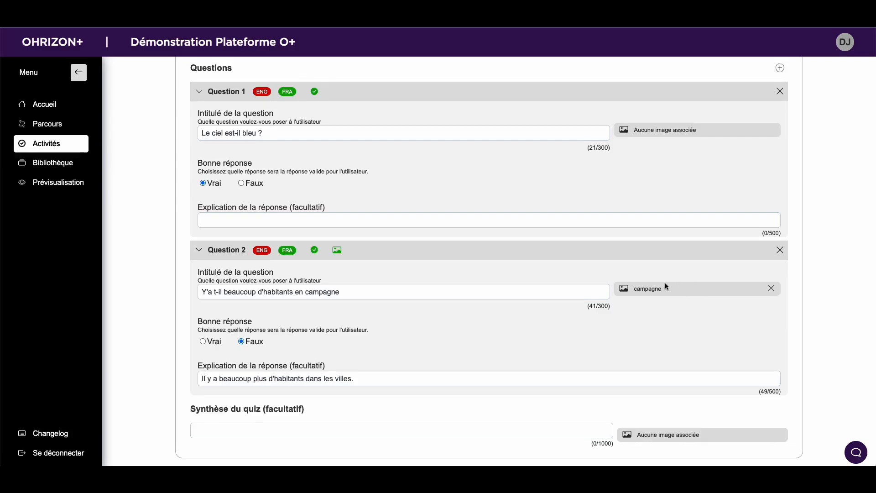
- Remove the image associated with Question 2 and associate campagne.jpg with it again
click(771, 289)
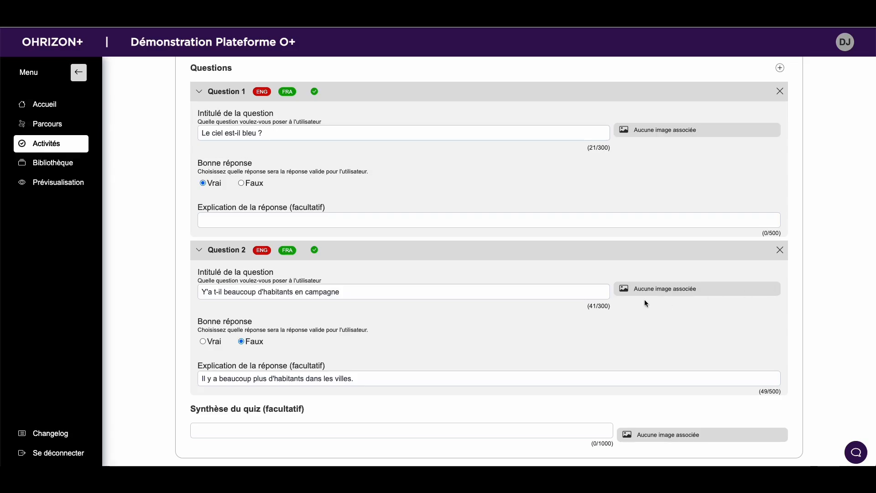
click(626, 288)
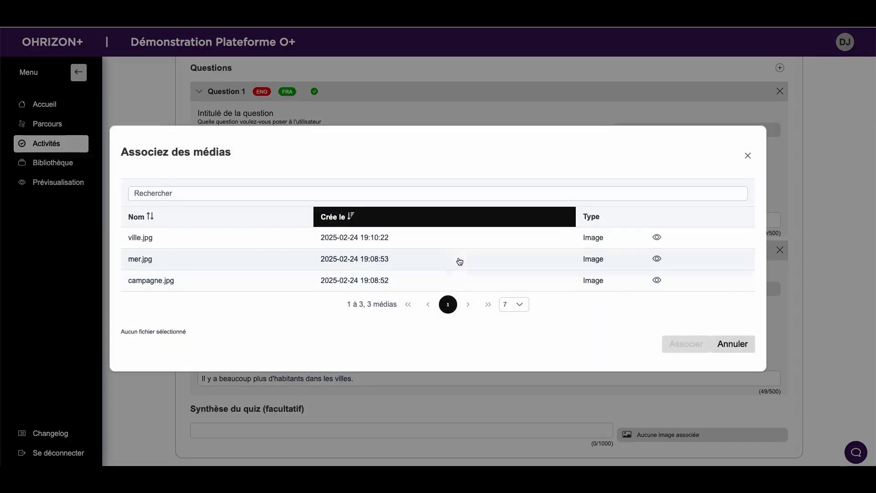
click(480, 282)
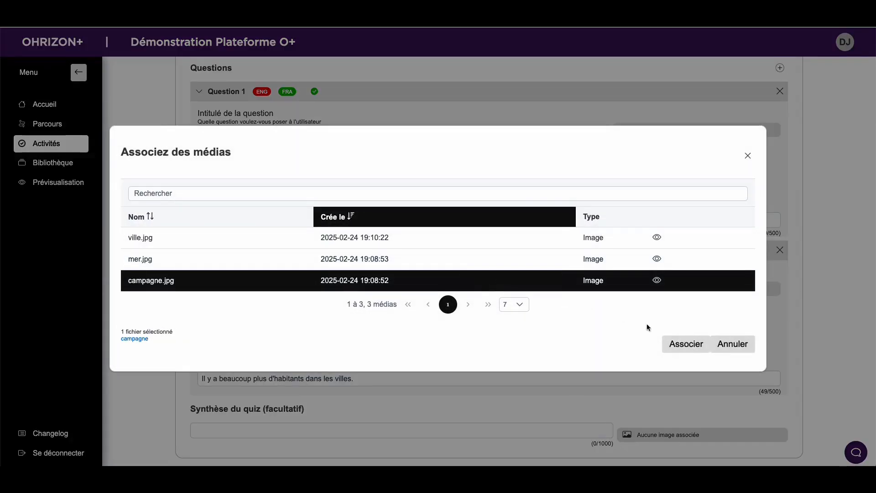
click(683, 349)
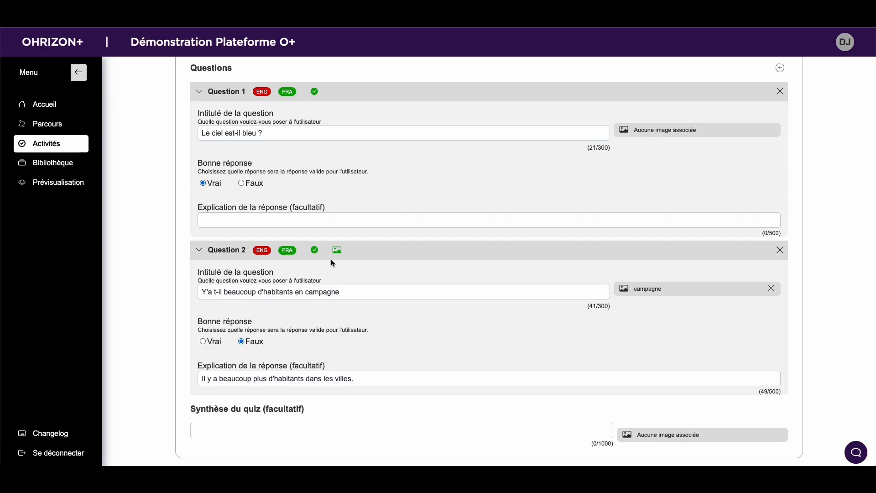
- Collapse the Question 2 and Question 1 blocks and expand both again
click(199, 250)
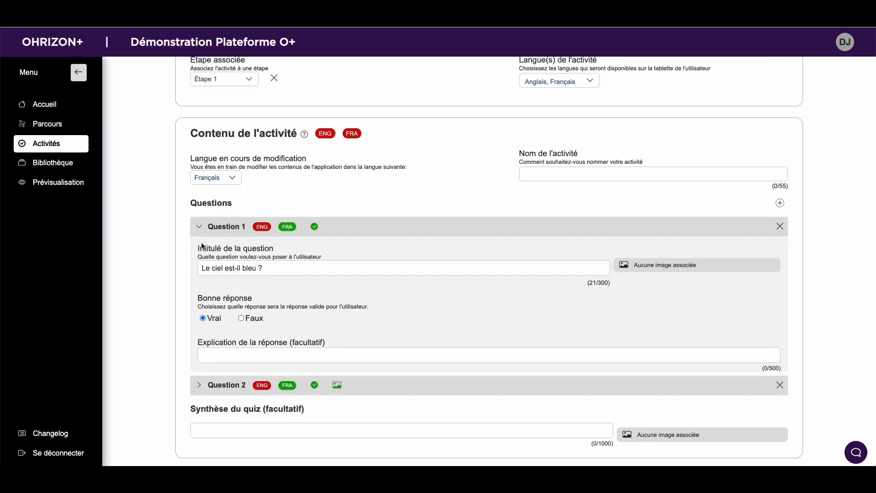
click(199, 227)
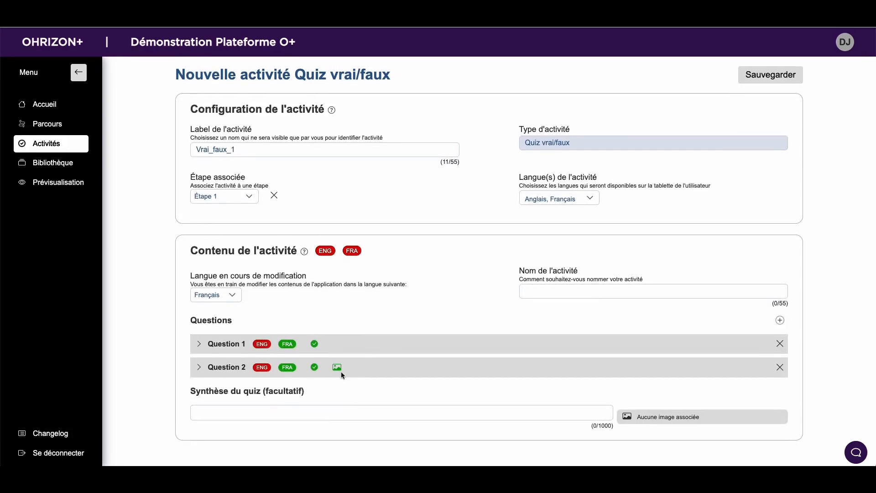
click(199, 367)
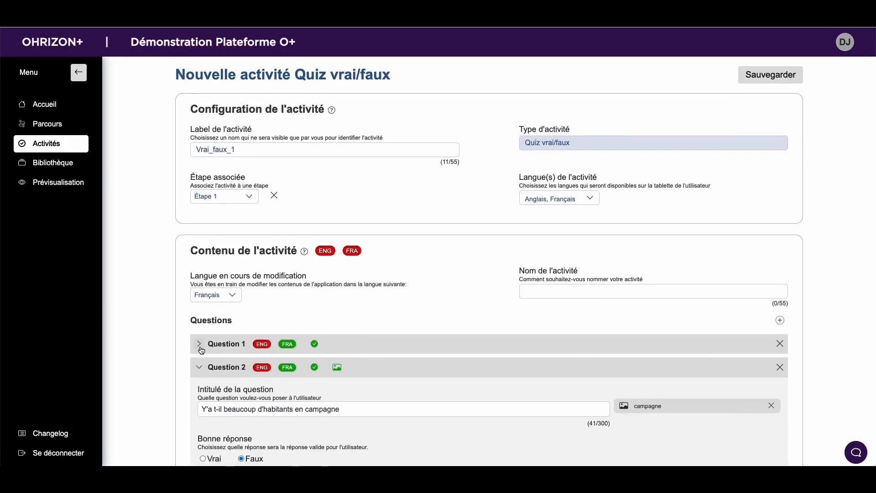
click(199, 344)
- Enter "Synthèse" as the quiz summary text and associate the image mer.jpg with the summary
scroll(298, 389, down, 5)
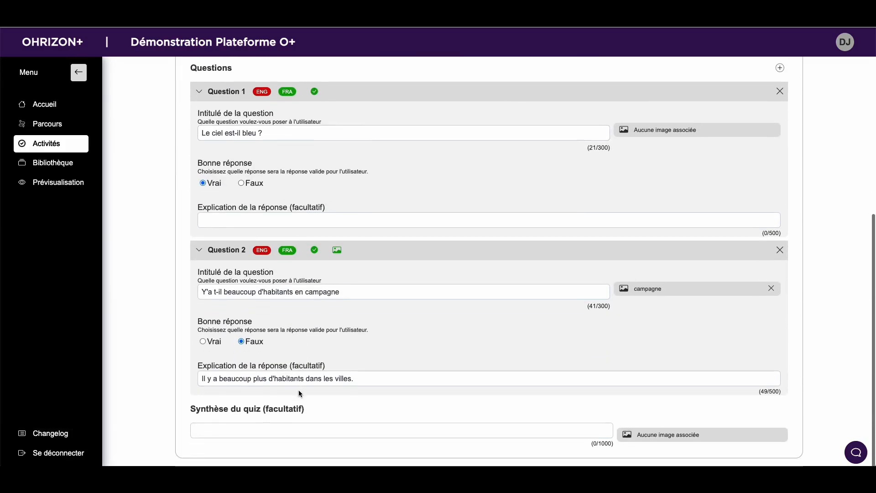
click(286, 433)
click(286, 433)
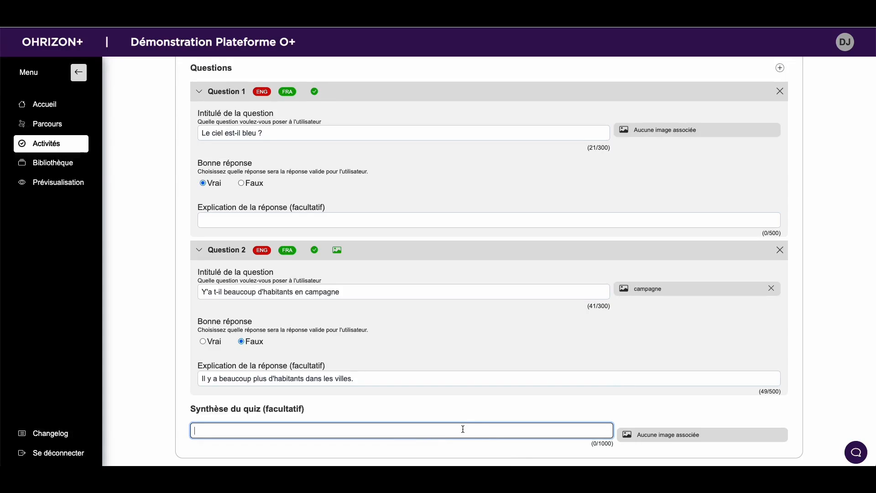
text(Synthèse)
click(621, 409)
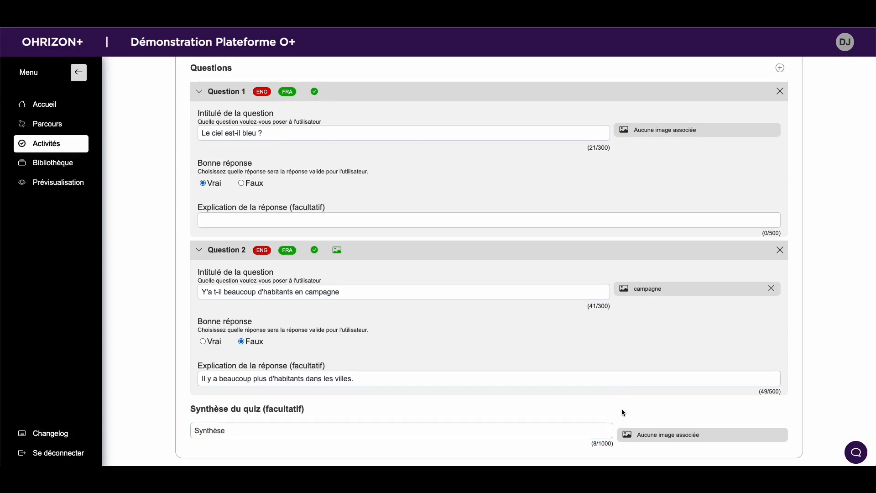
click(631, 440)
click(402, 265)
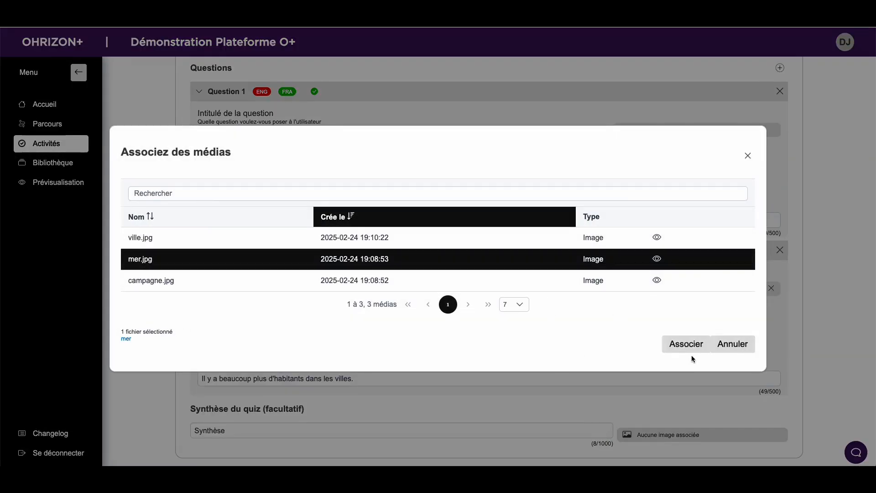
click(686, 345)
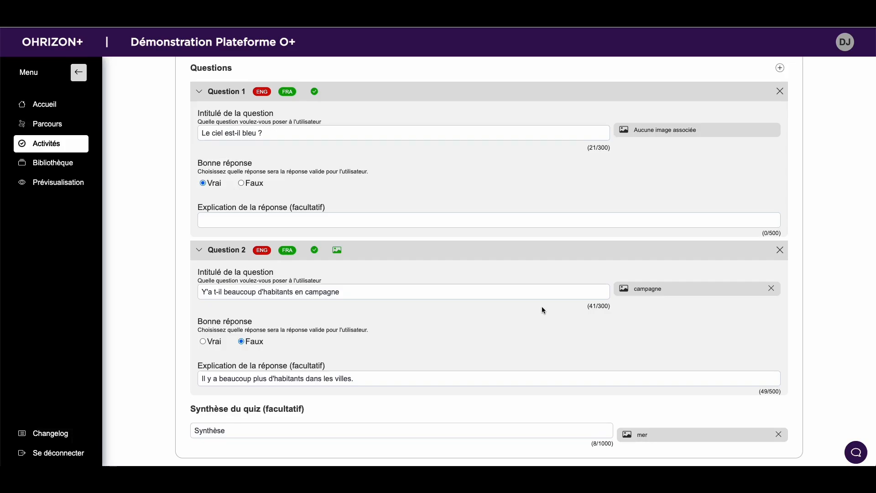
- Name the activity "Activité vrai faux" in the French content and save the activity
scroll(542, 308, up, 1)
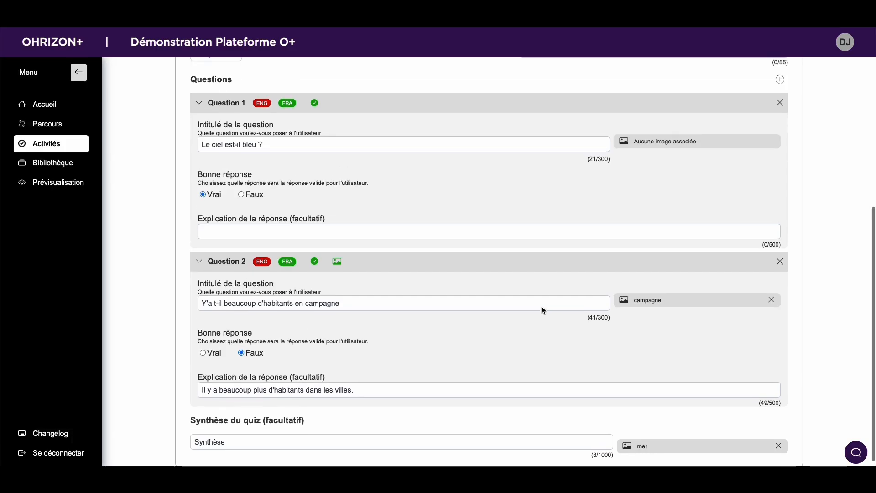
scroll(541, 306, up, 5)
click(570, 279)
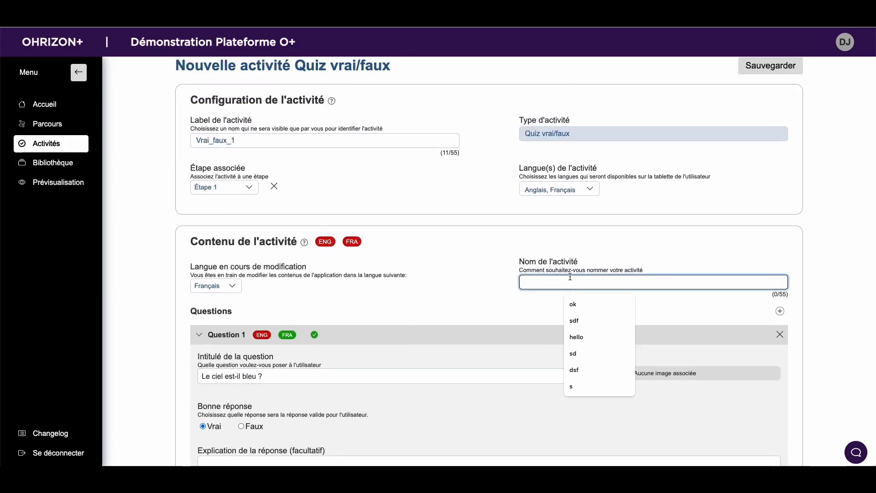
text(Activité)
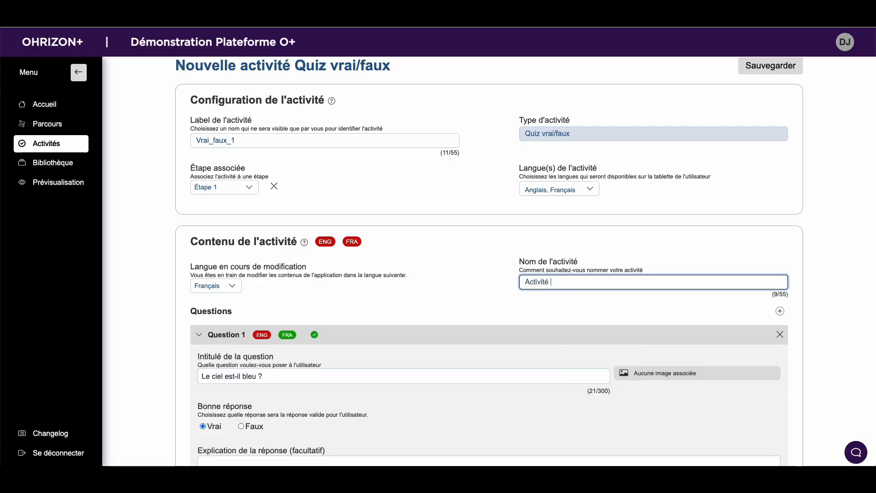
text( vrai faux)
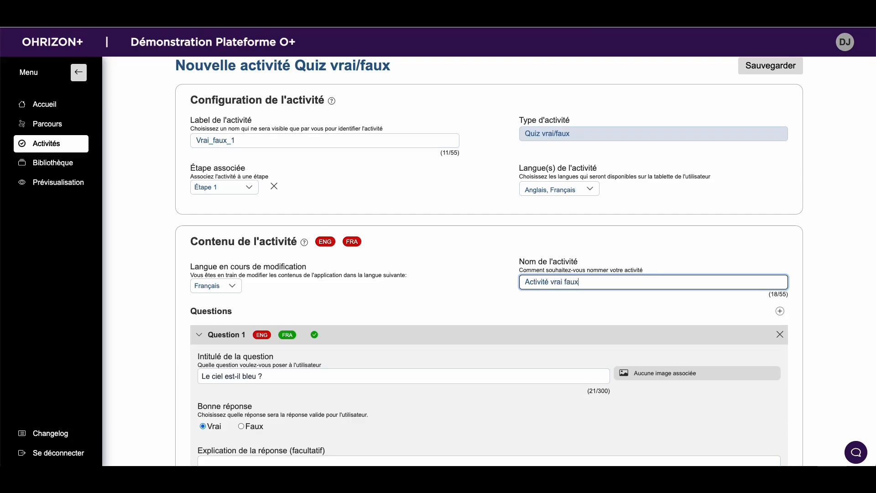
click(556, 305)
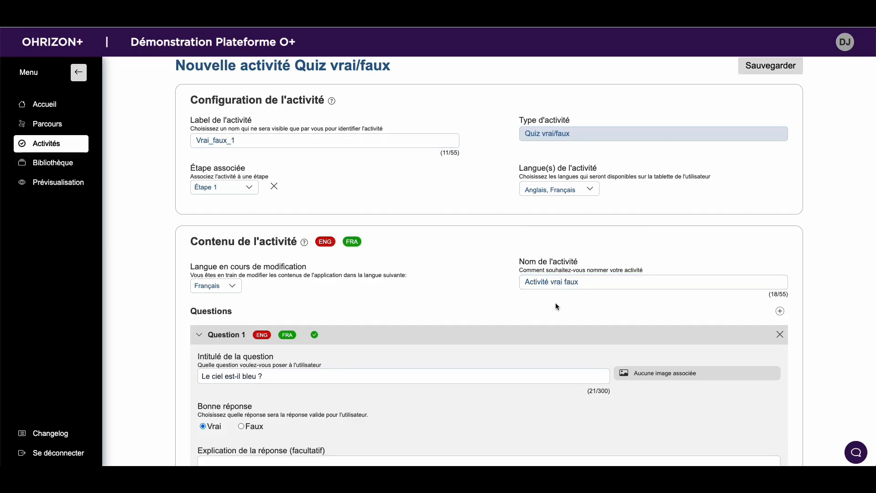
scroll(555, 303, up, 1)
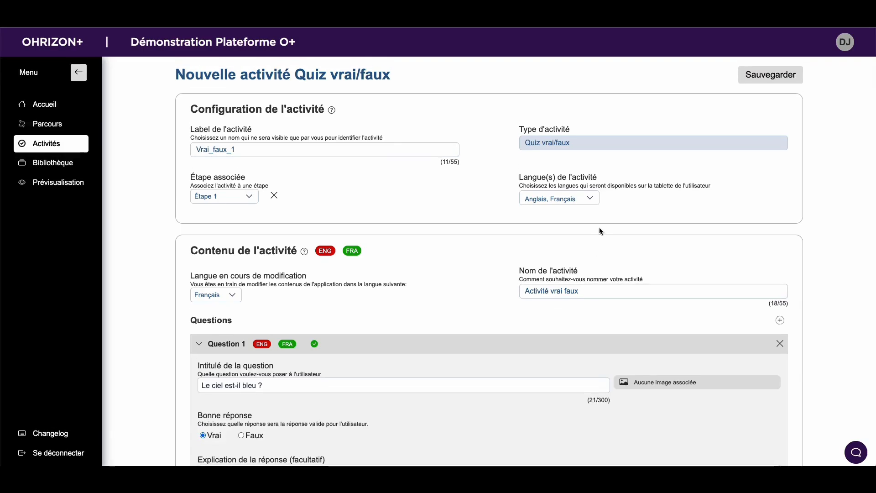
click(762, 84)
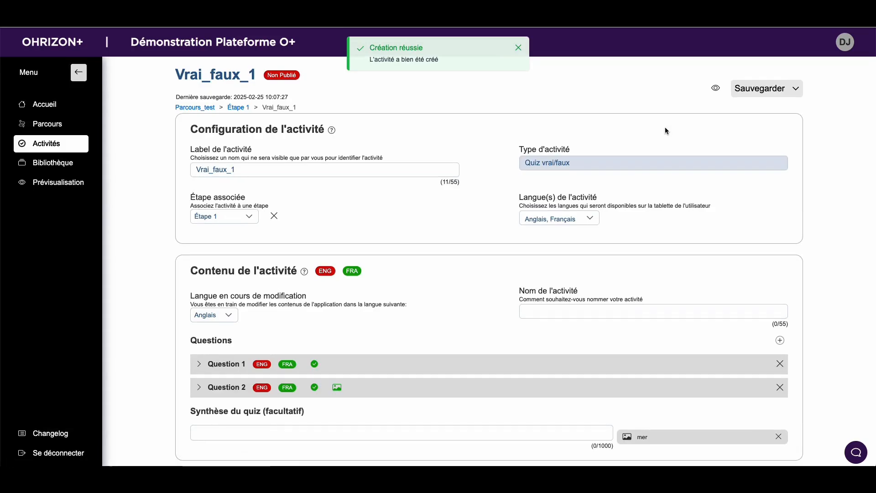
- Preview the saved activity and take the quiz, answering Vrai to the first question and Faux to the second
click(715, 90)
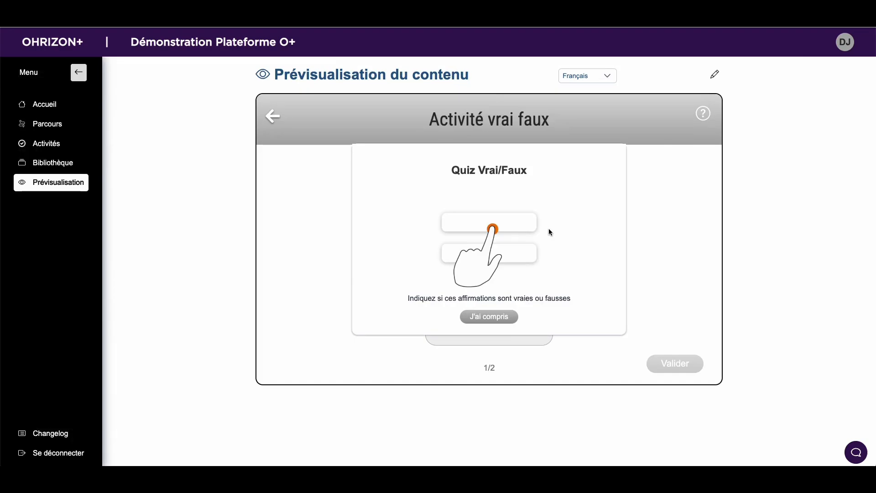
click(499, 318)
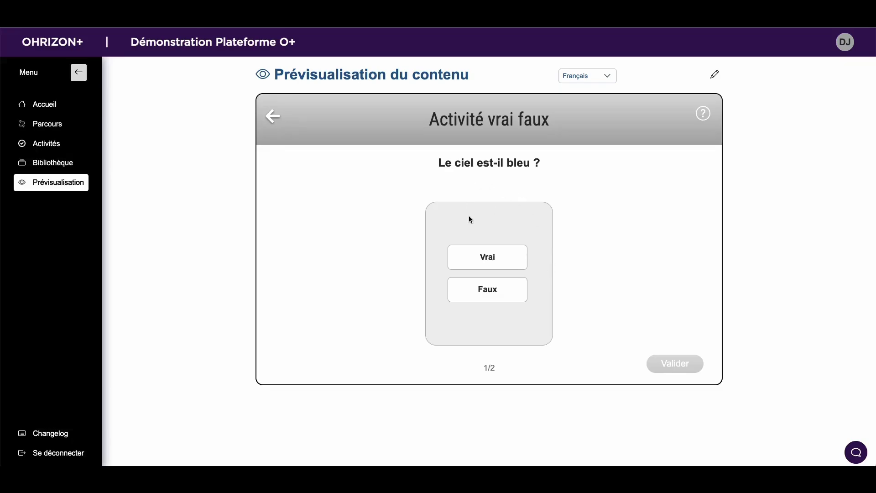
click(486, 264)
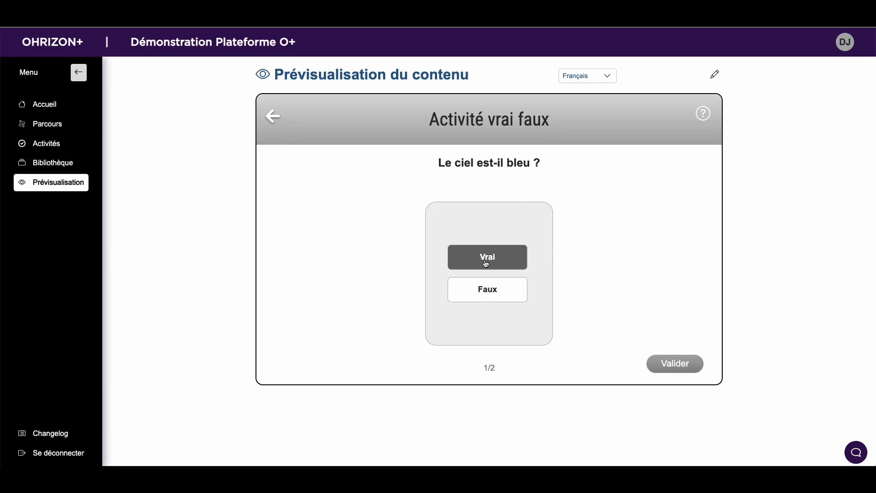
click(672, 367)
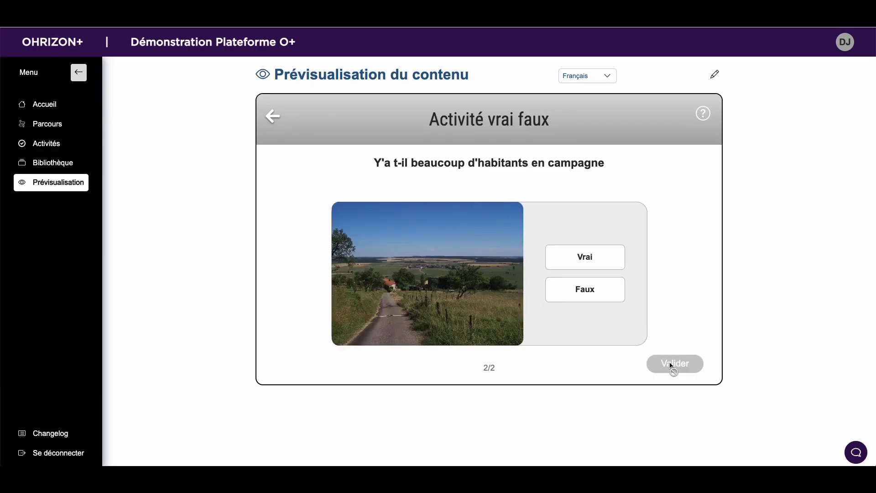
click(591, 297)
click(680, 369)
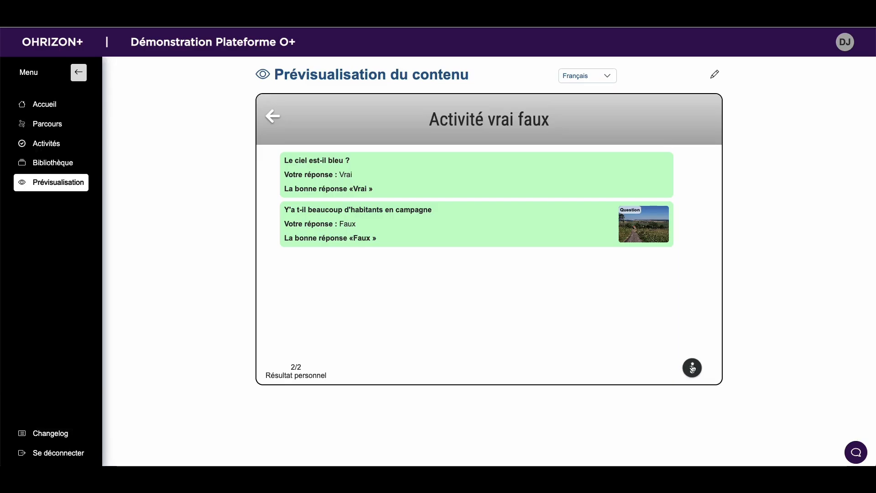
- Look through the quiz summary page in the preview and return to editing the activity
click(694, 369)
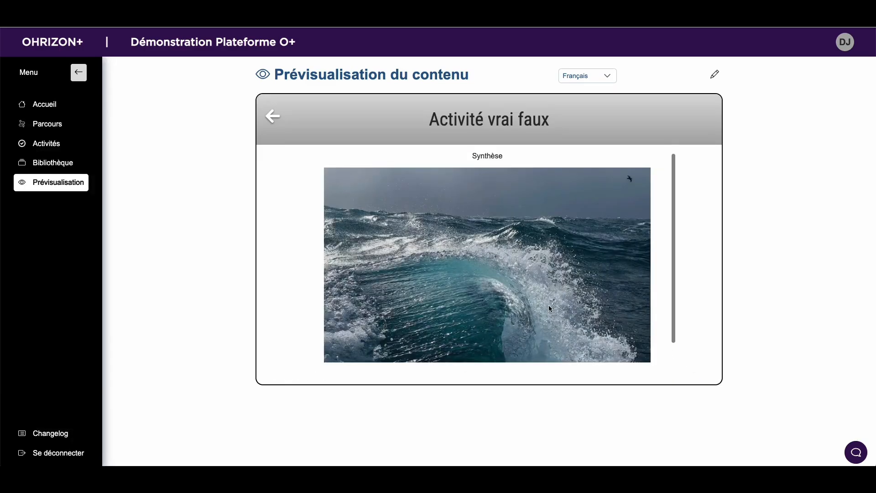
scroll(549, 302, down, 1)
scroll(550, 301, up, 1)
click(470, 158)
click(274, 119)
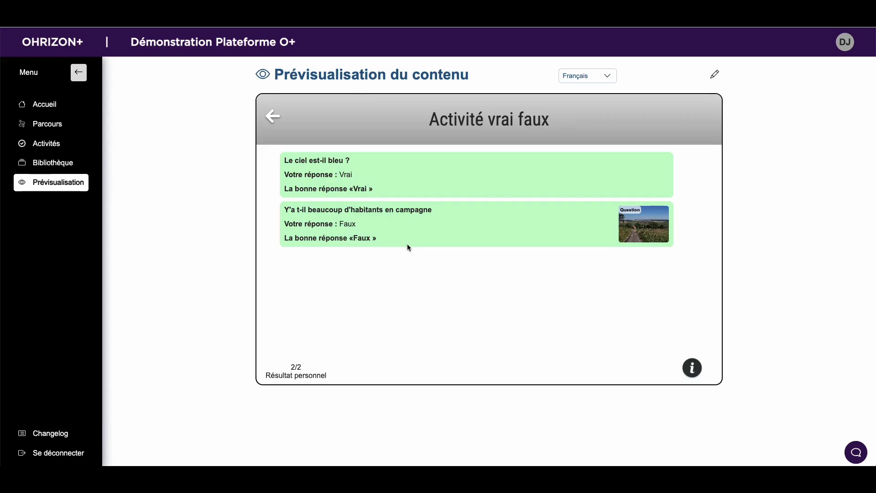
click(714, 74)
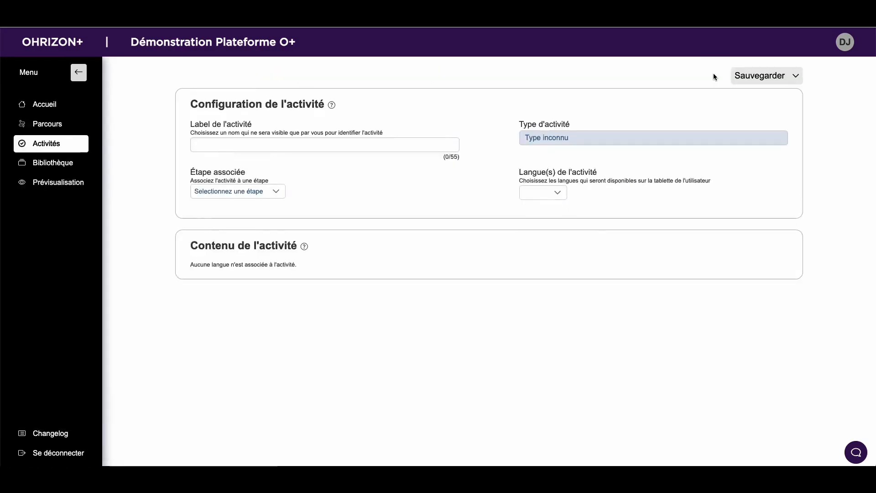